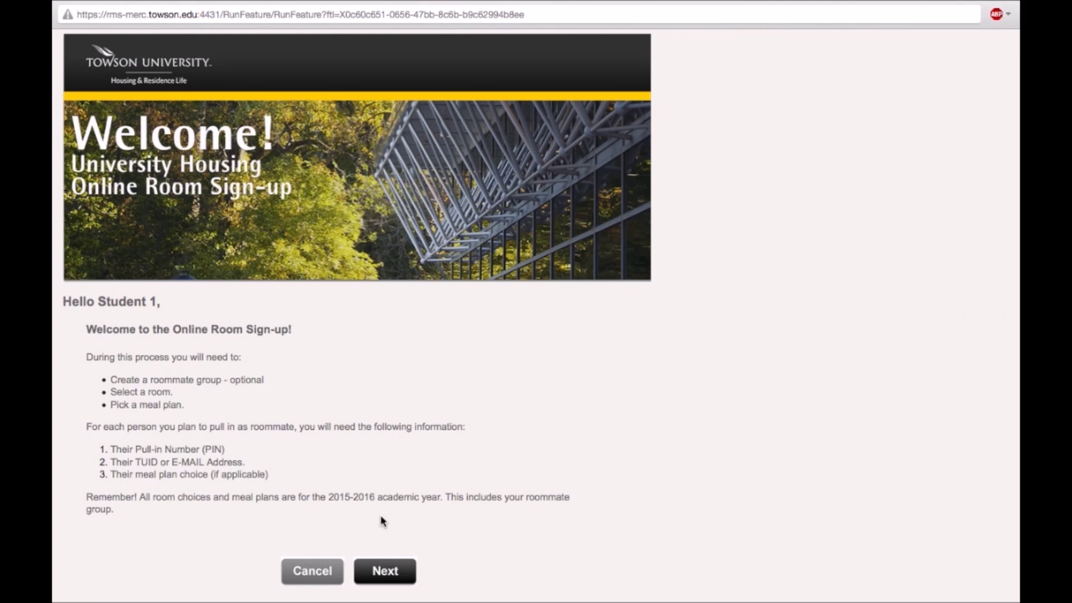
# Pass the welcome page and add Student 2 as a roommate using their TU ID and roommate PIN.
pyautogui.click(391, 576)
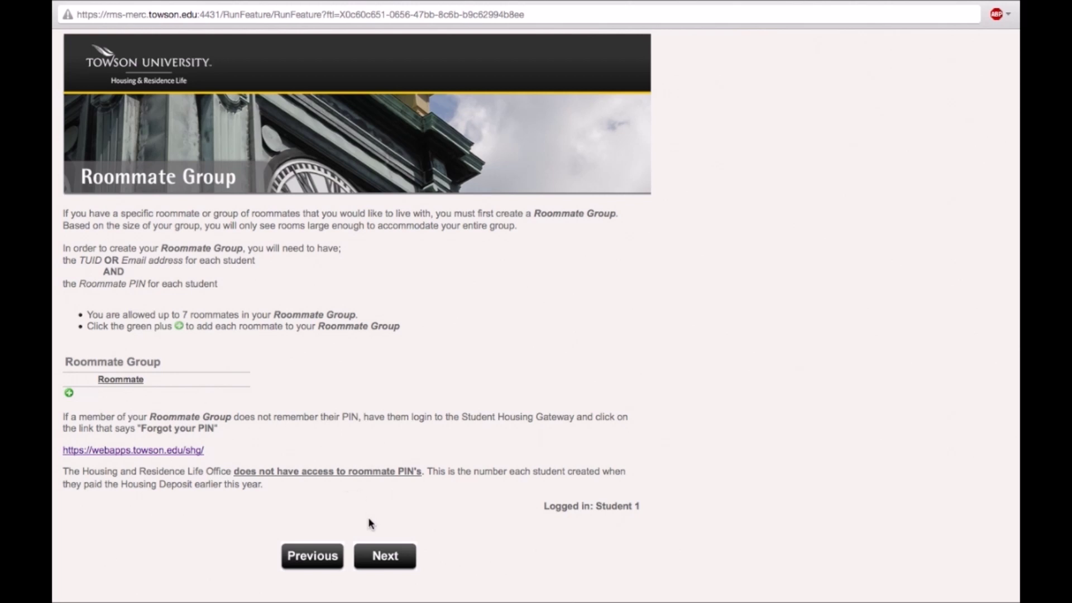
pyautogui.click(68, 393)
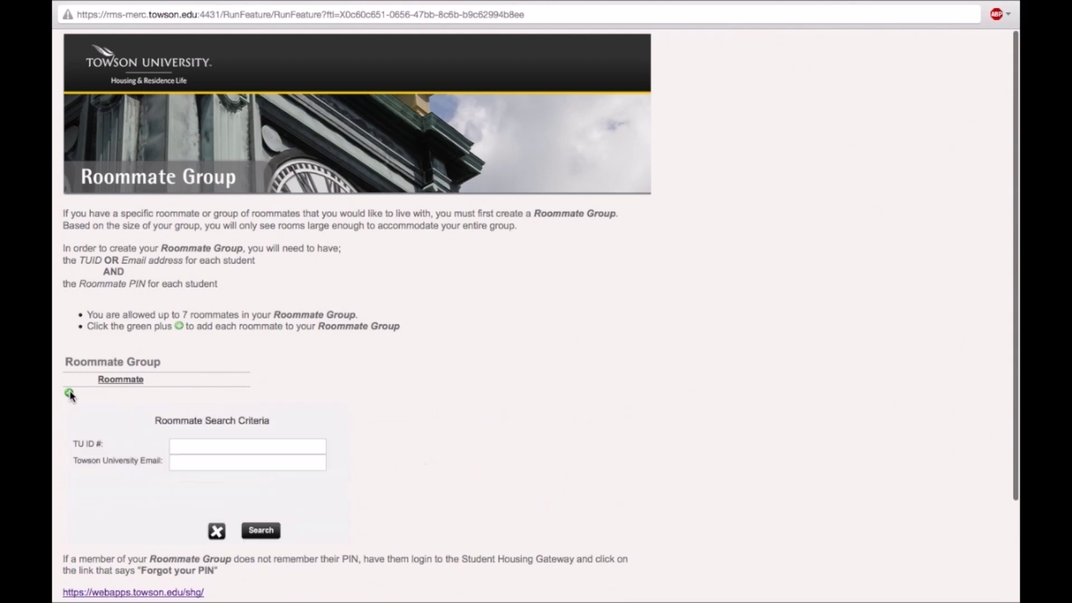
pyautogui.click(186, 447)
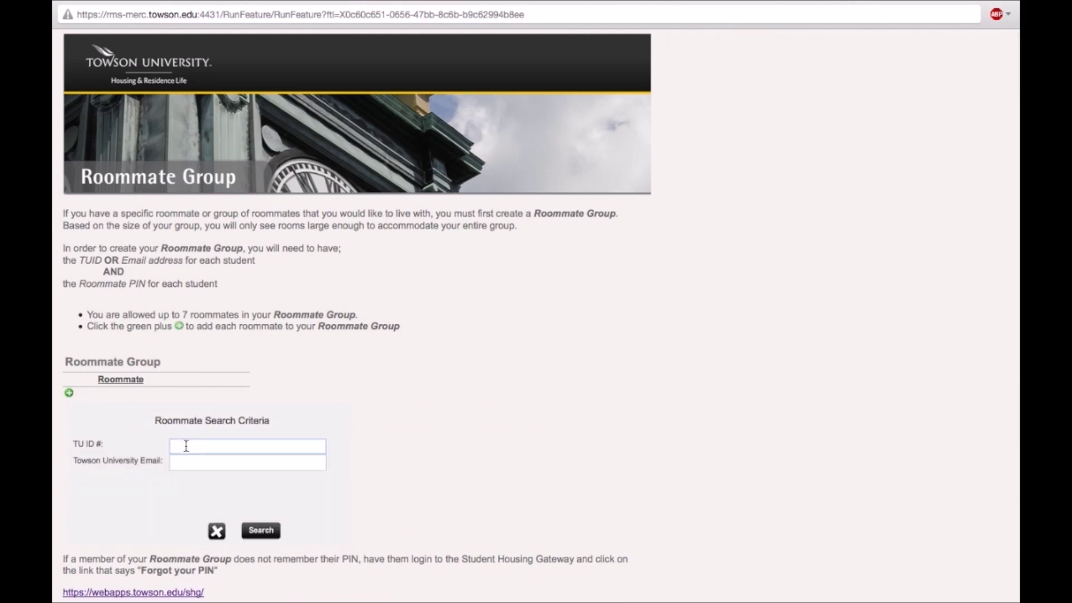
pyautogui.write('0654321')
pyautogui.click(261, 531)
pyautogui.click(260, 531)
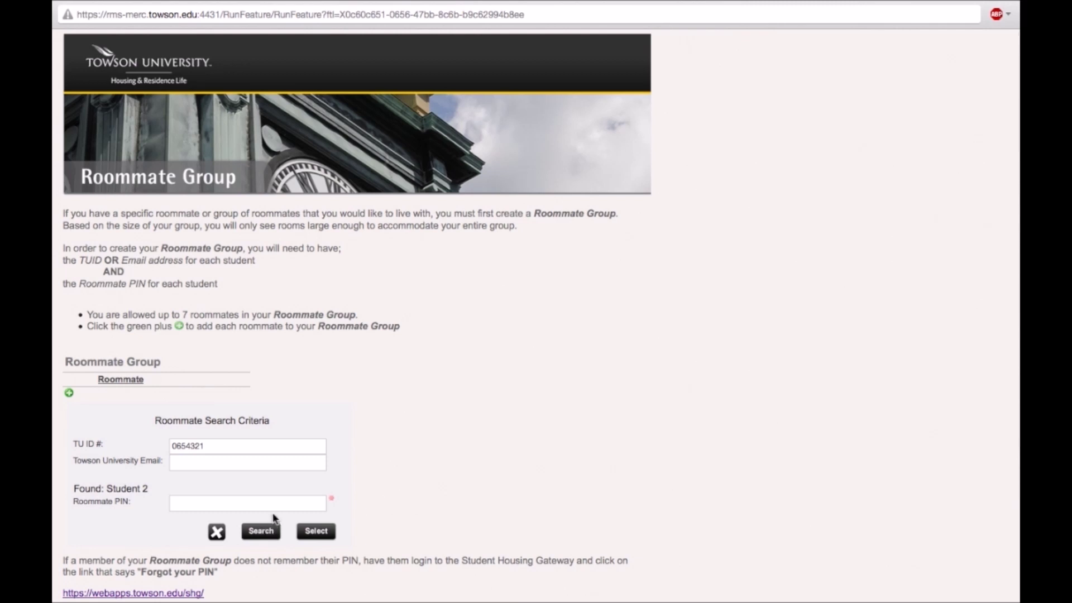
pyautogui.click(196, 502)
pyautogui.write('1234')
pyautogui.click(309, 532)
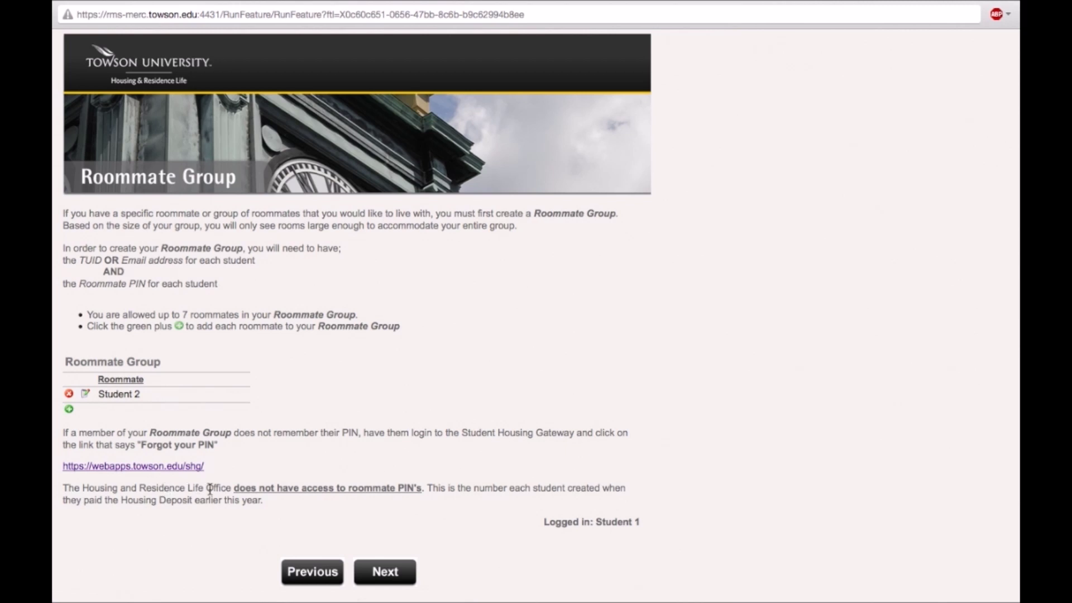
# Move from the two-person roommate group to the Room Selection instructions page.
pyautogui.click(408, 565)
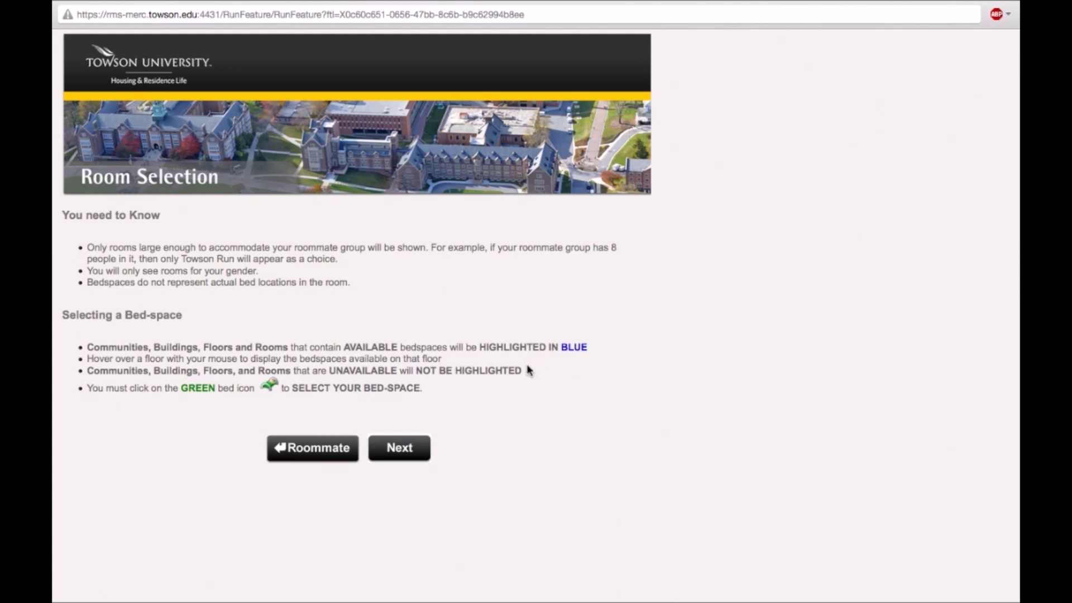
# Go through the housing map to Towsontown, Residence Tower, floor 12, and pick room 1214.
pyautogui.click(398, 451)
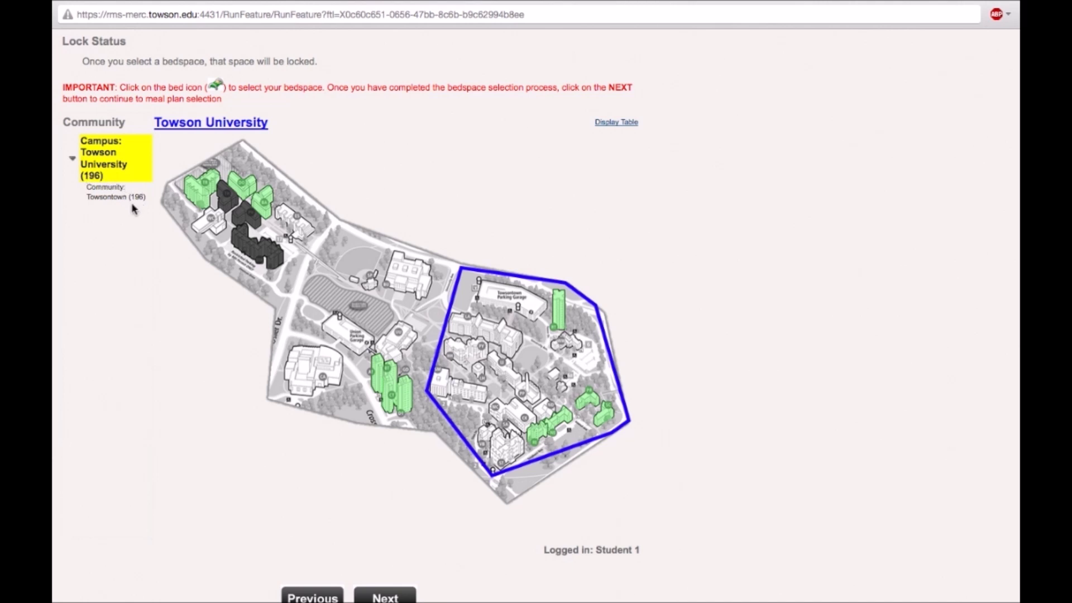
pyautogui.click(525, 353)
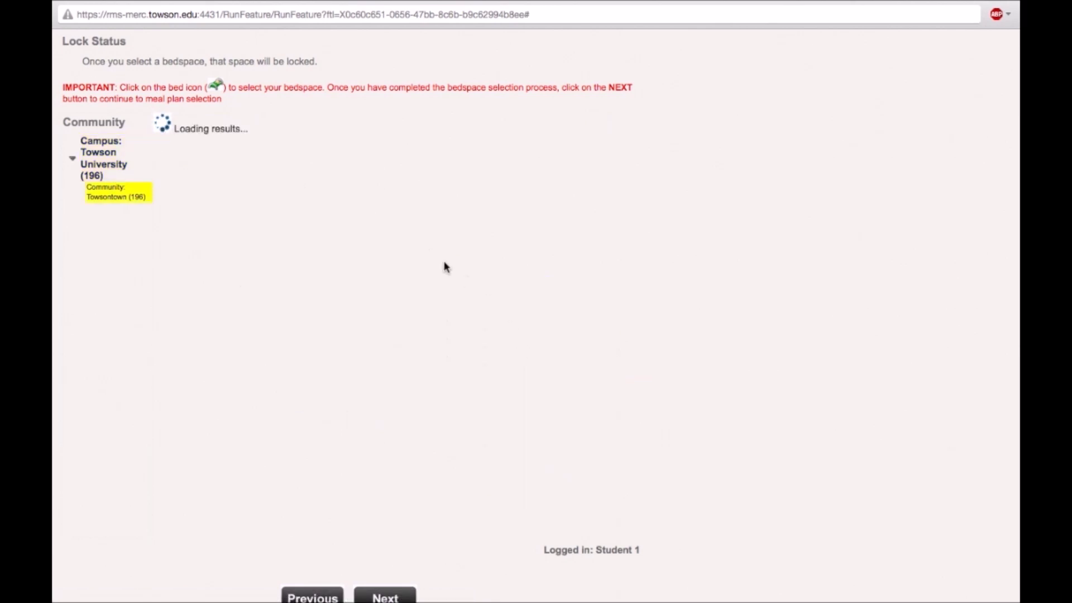
pyautogui.click(406, 202)
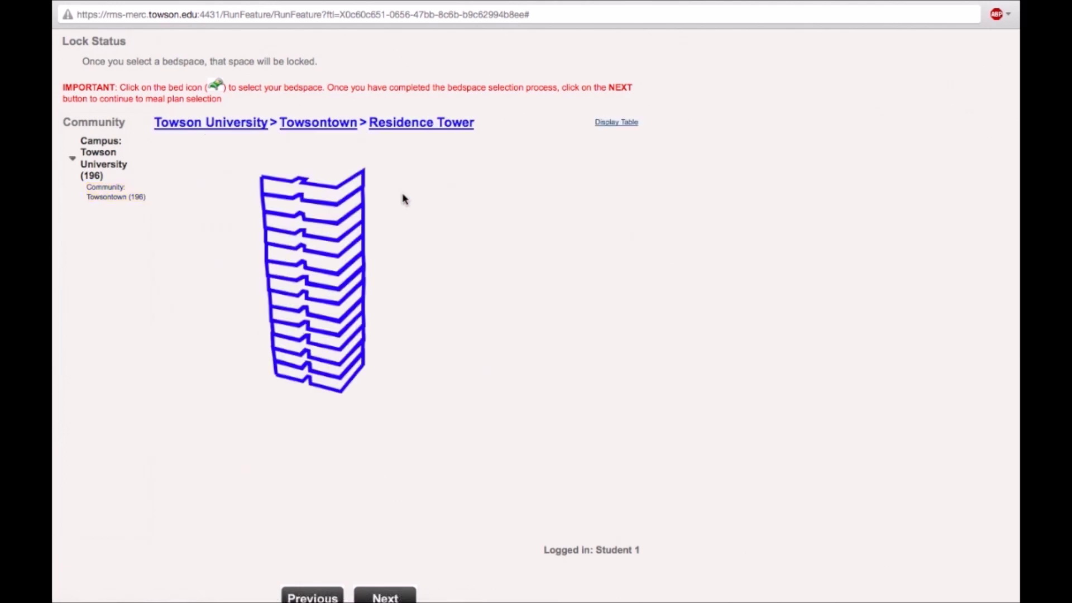
pyautogui.click(344, 209)
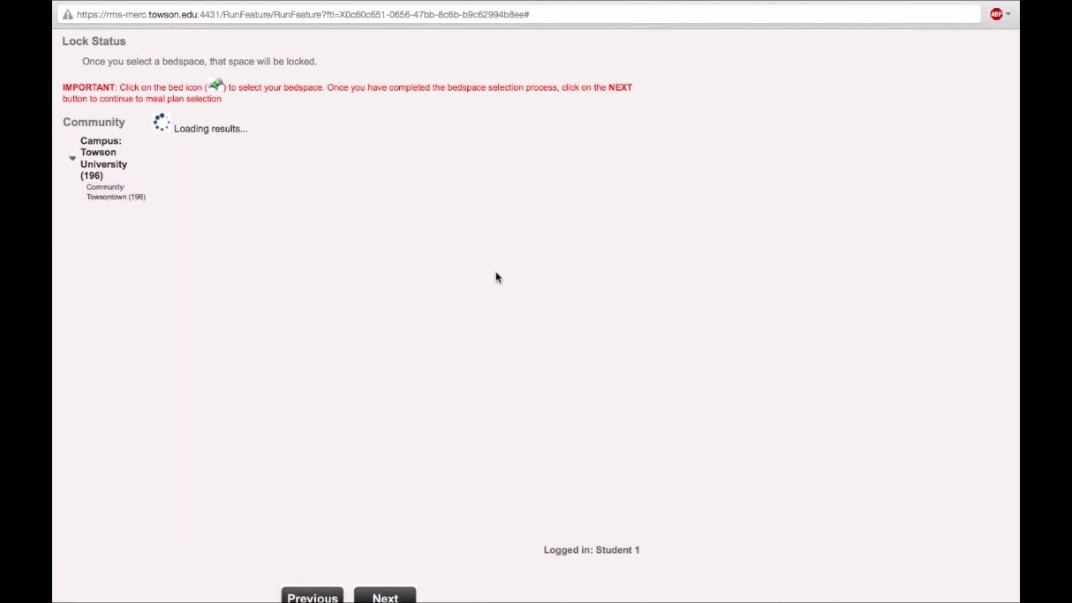
pyautogui.click(443, 290)
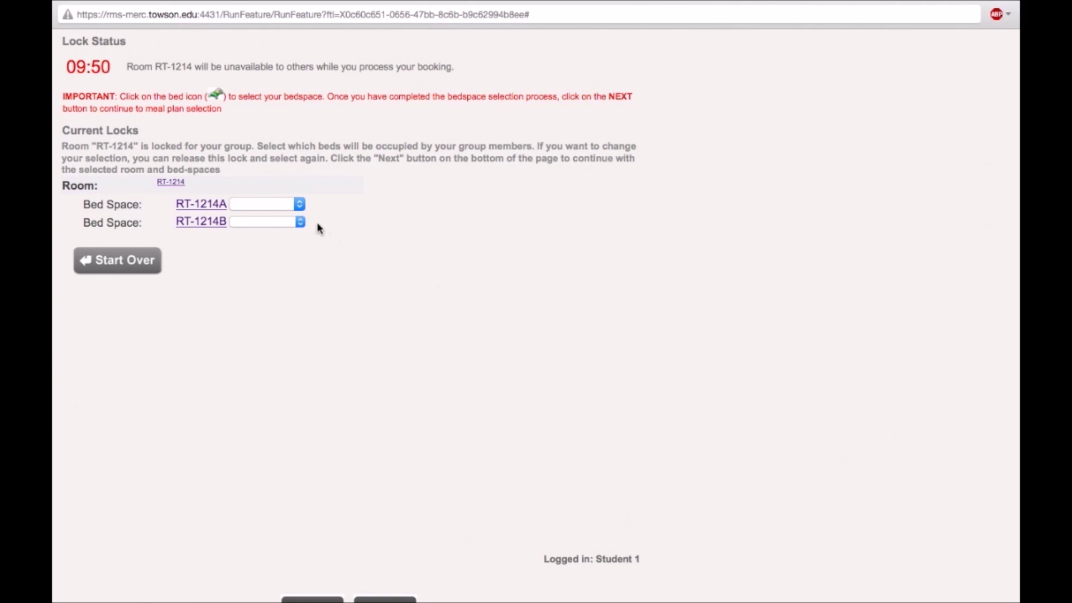
# Assign bed RT-1214A to Student 1 and bed RT-1214B to Student 2.
pyautogui.click(300, 204)
pyautogui.click(288, 226)
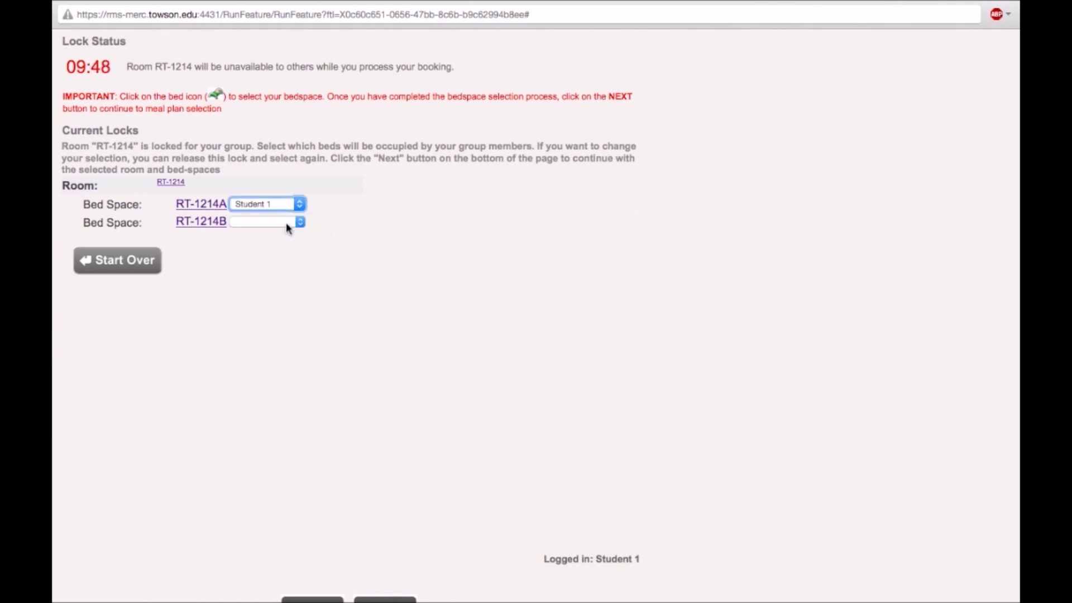
pyautogui.click(286, 222)
pyautogui.click(270, 255)
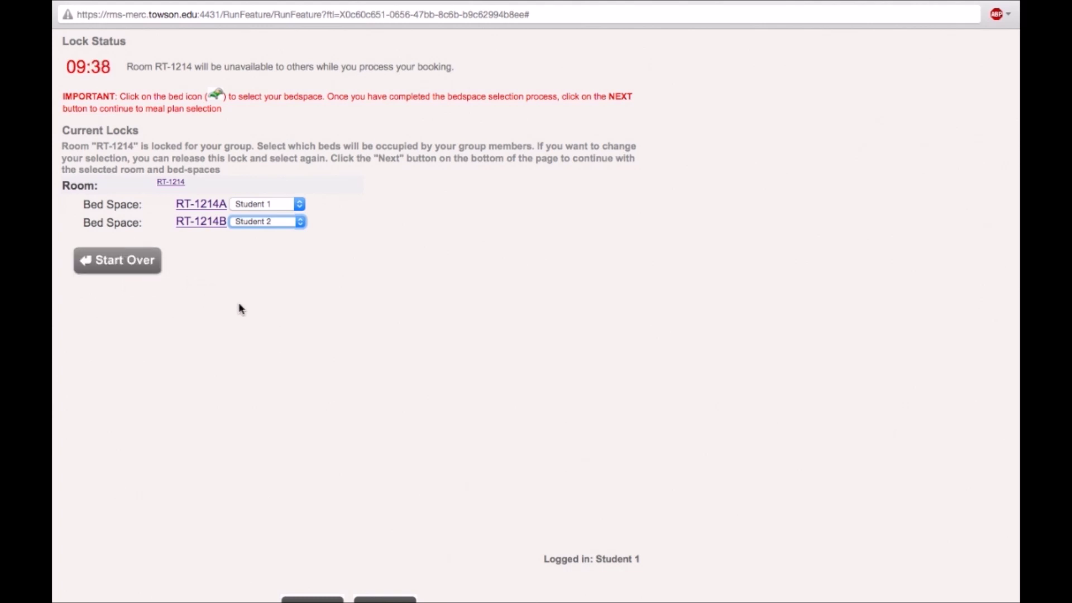
pyautogui.scroll(-2, 241, 309)
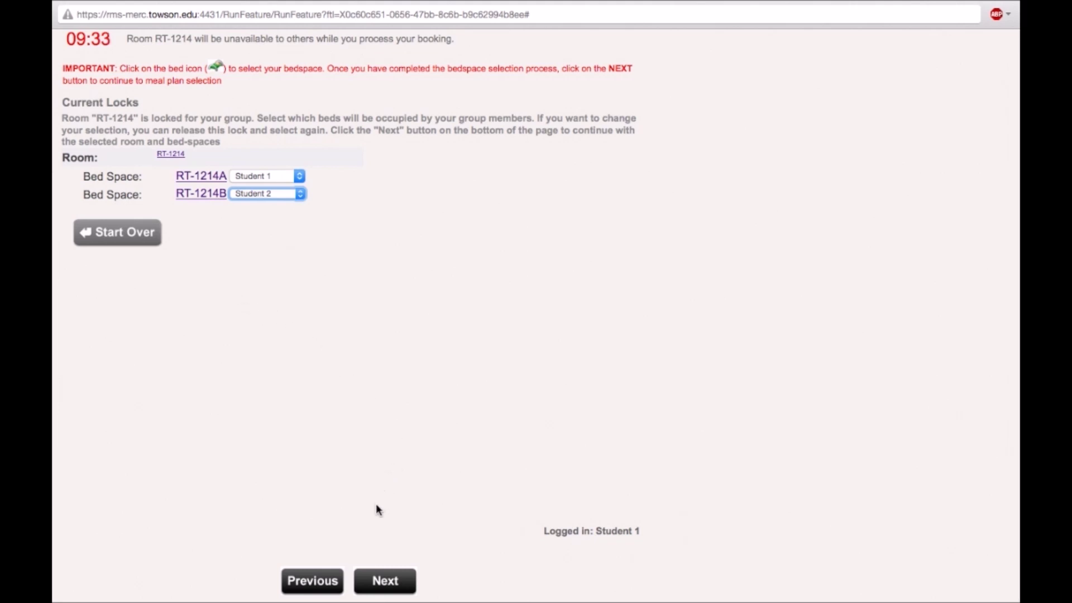
pyautogui.click(378, 583)
# Give Student 1 the 10 Meals/Wk w/ $50 Dining Pts meal plan.
pyautogui.click(378, 583)
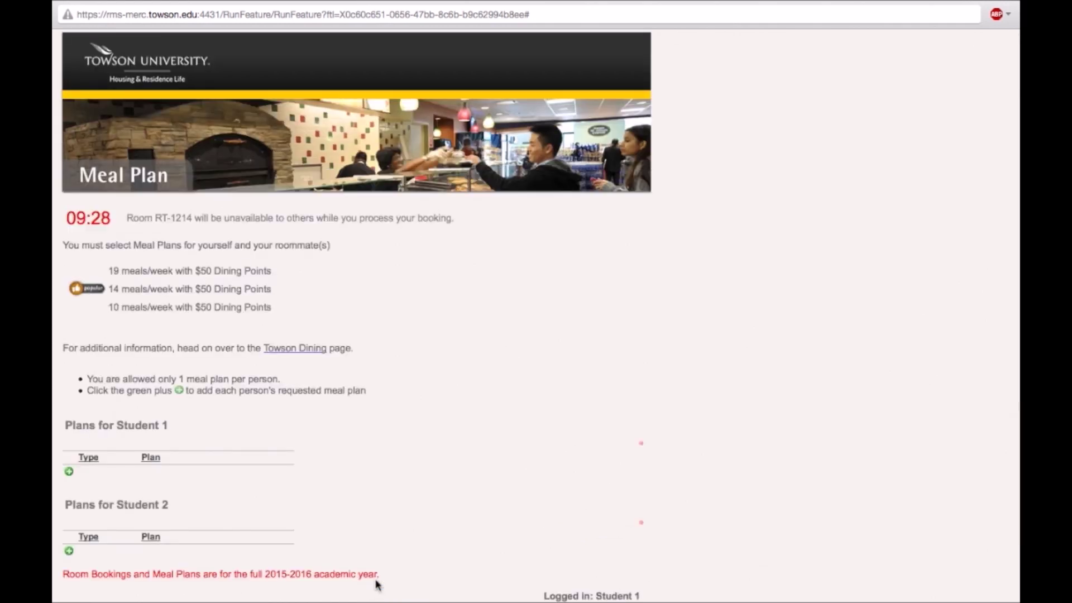
pyautogui.scroll(-2, 400, 491)
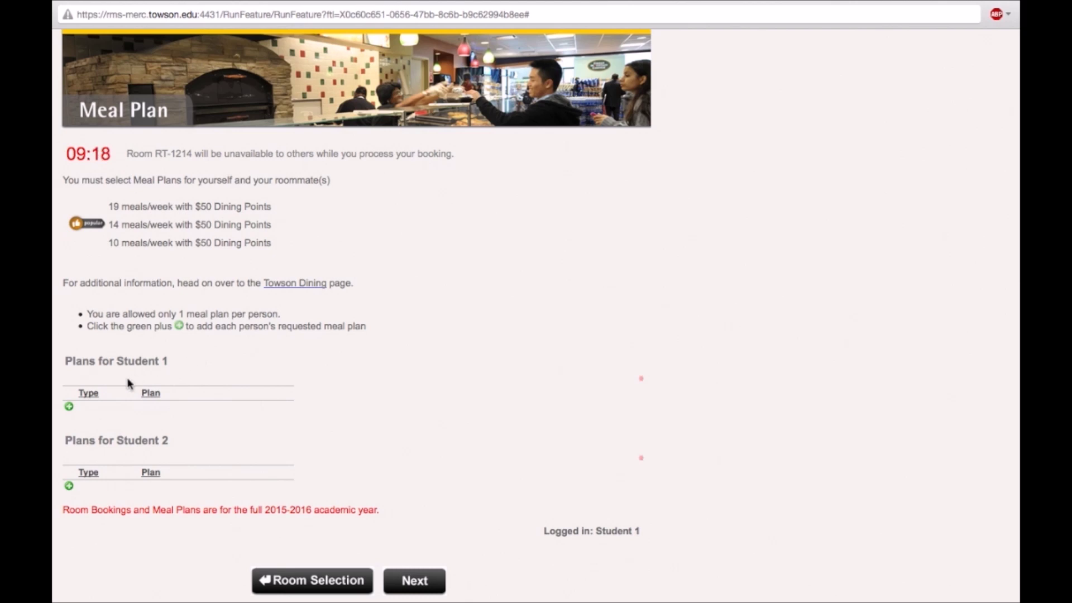
pyautogui.click(68, 407)
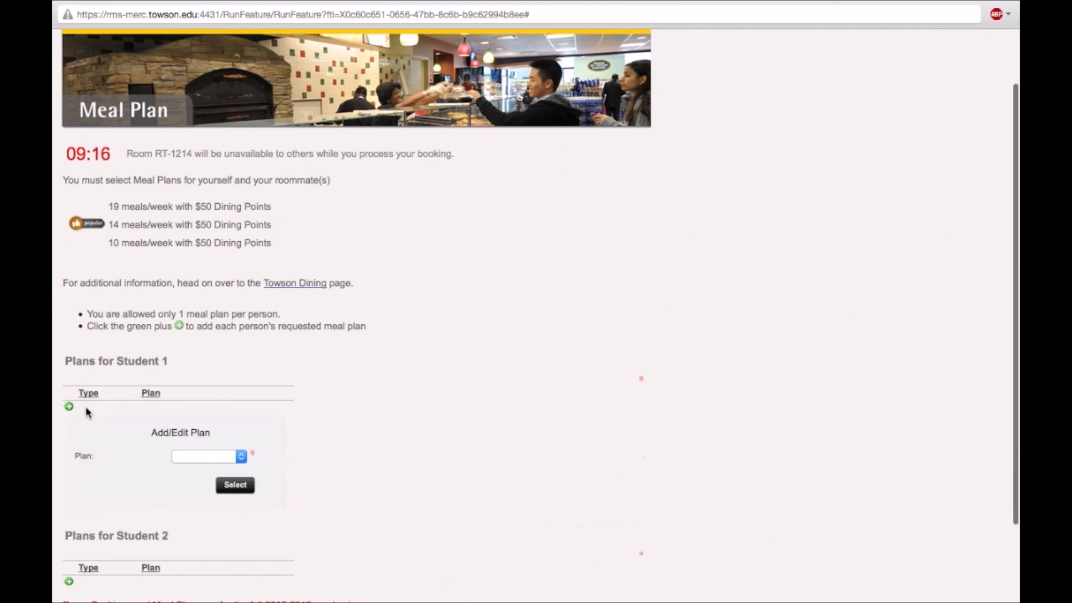
pyautogui.click(203, 456)
pyautogui.click(199, 494)
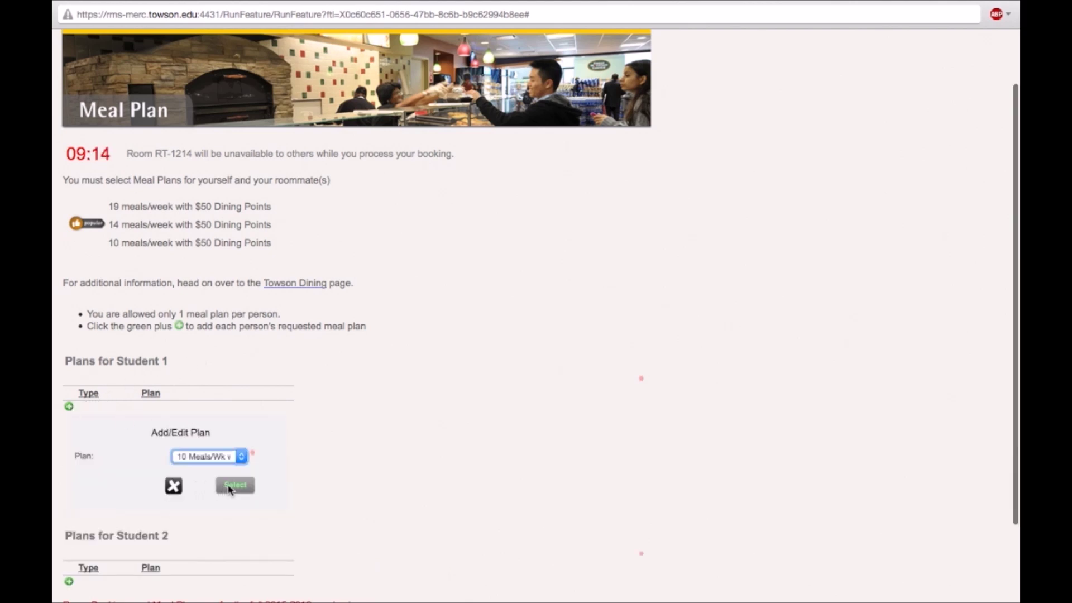
pyautogui.click(236, 484)
# Give Student 2 the same 10 Meals/Wk w/ $50 Dining Pts meal plan.
pyautogui.click(69, 501)
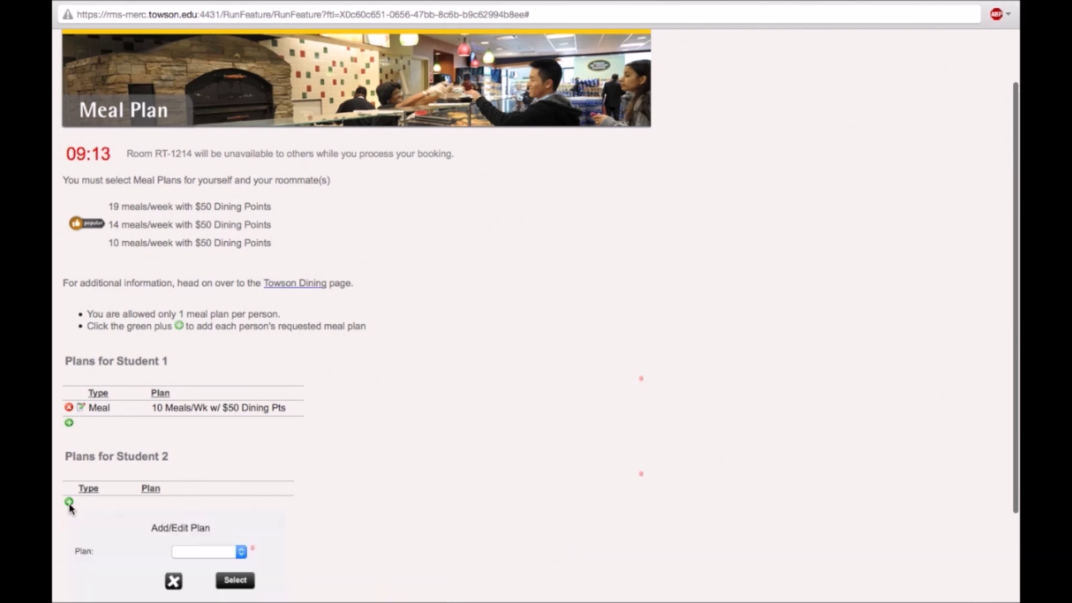
pyautogui.click(185, 551)
pyautogui.click(188, 576)
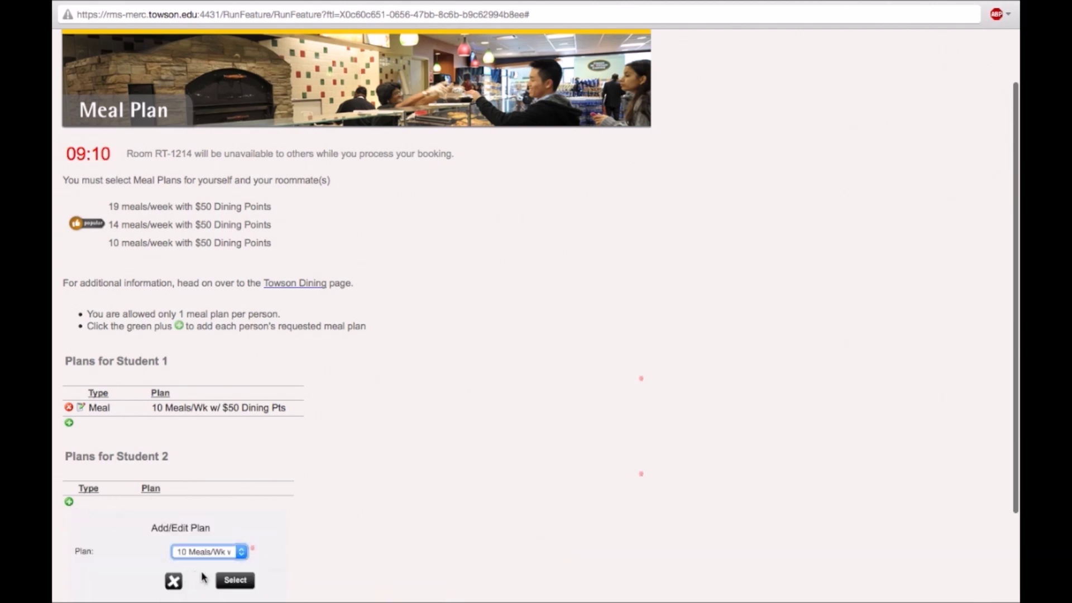
pyautogui.click(229, 581)
pyautogui.scroll(-1, 363, 488)
pyautogui.scroll(-1, 366, 485)
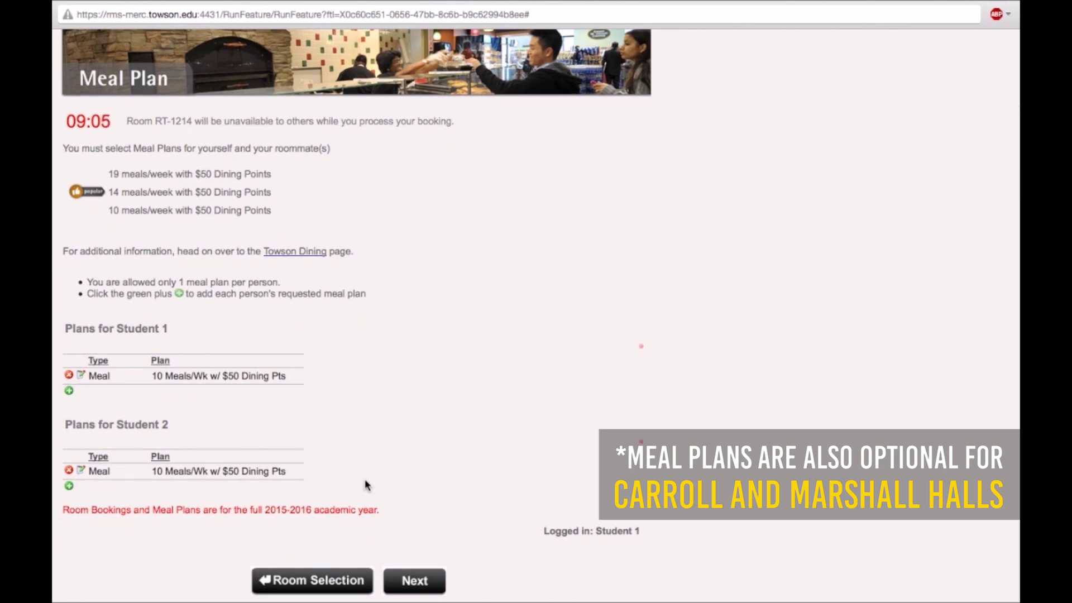
# Review the summary of RT-1214 beds and 10-meal plans, then finish the sign-up.
pyautogui.click(421, 583)
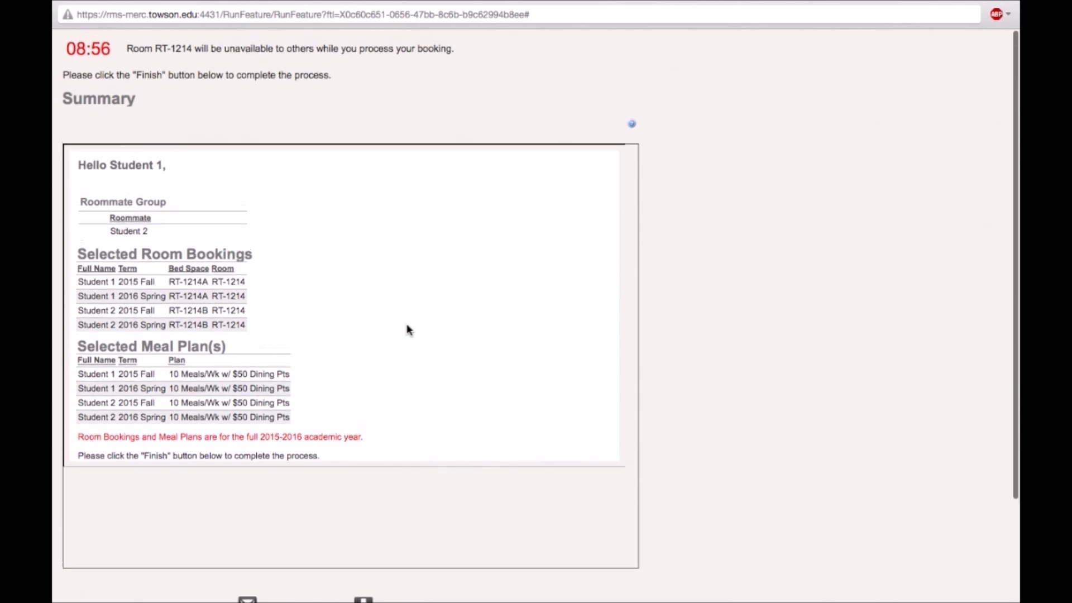
pyautogui.scroll(-5, 409, 329)
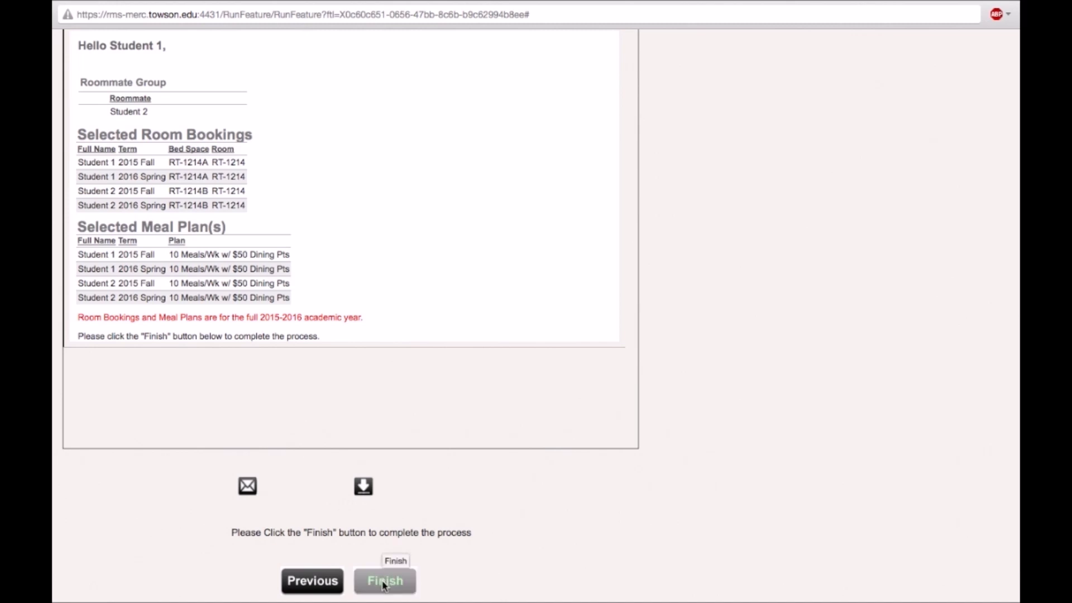
pyautogui.scroll(-2, 478, 564)
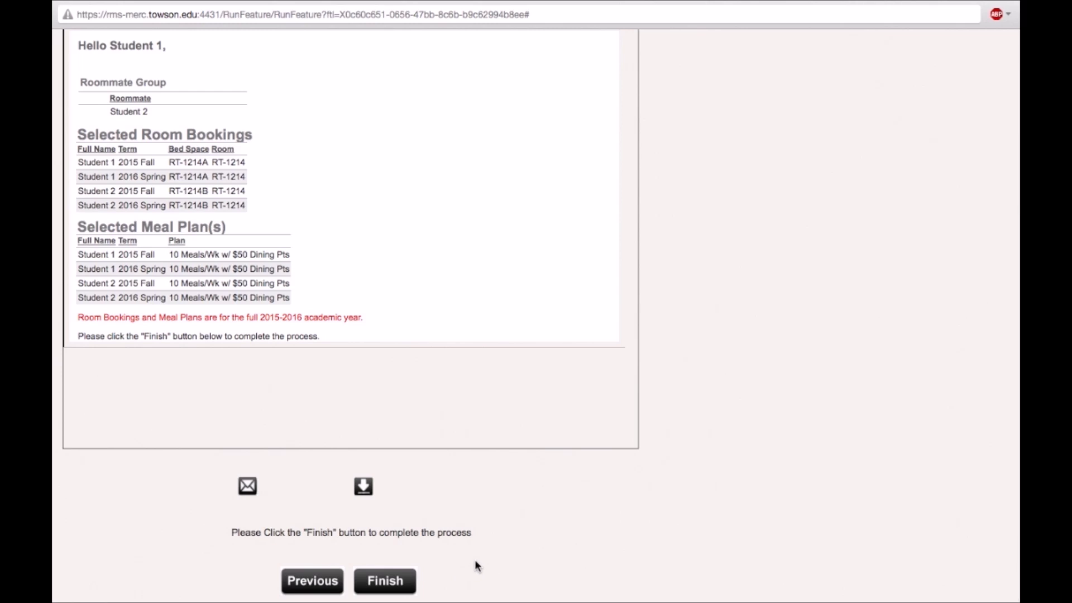
pyautogui.click(385, 582)
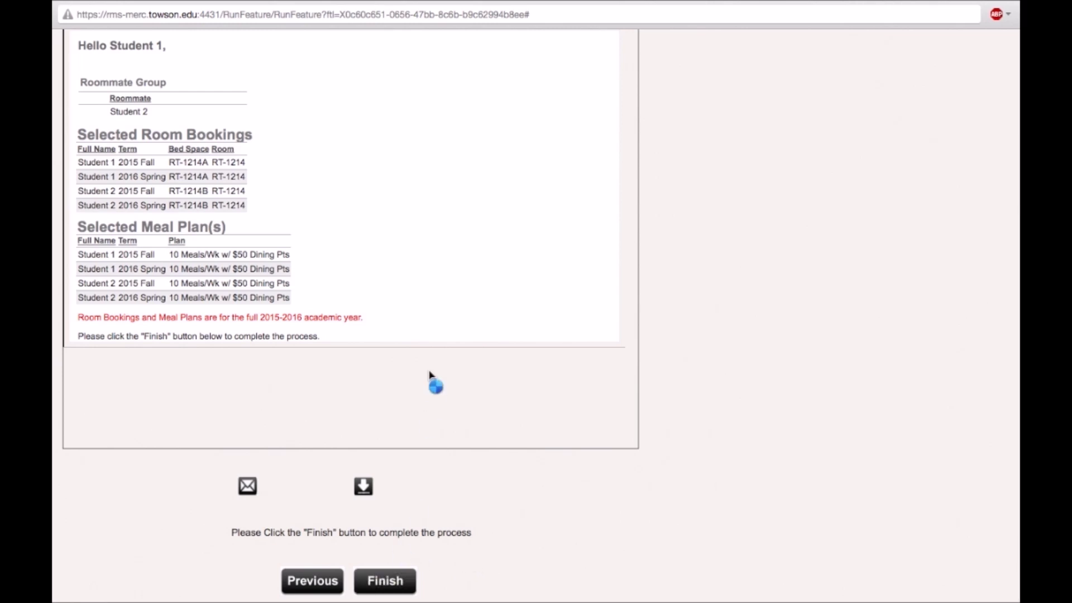